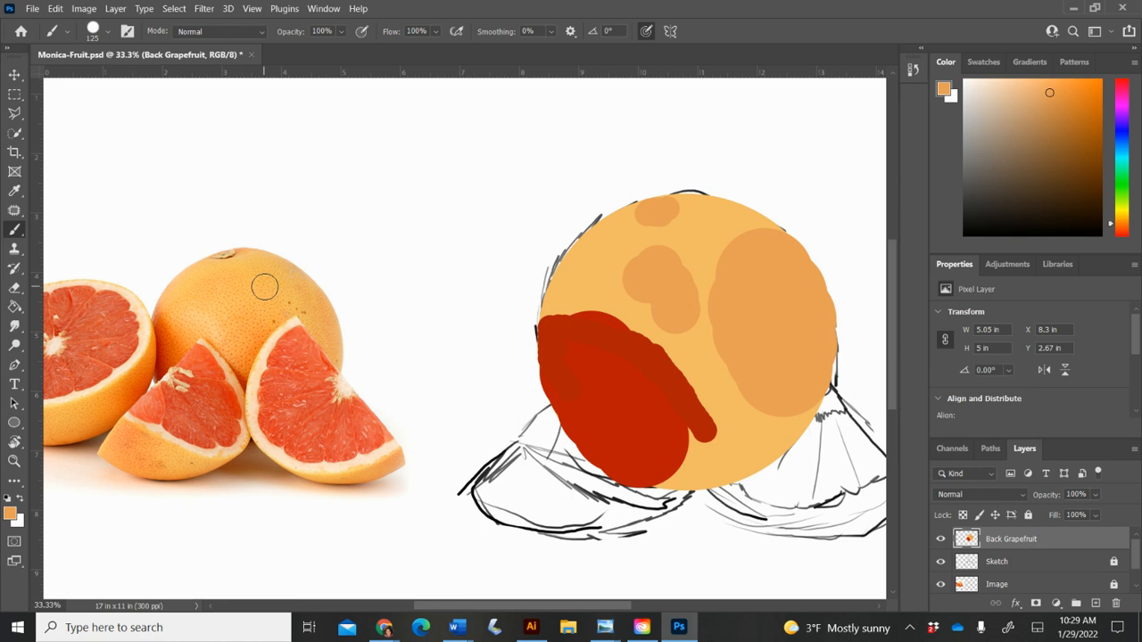
Step: Extend the darker orange shading patch in the middle of the back grapefruit toward its upper left and lower right
{"action": "left_click_drag", "start_coordinate": [639, 282], "coordinate": [625, 273]}
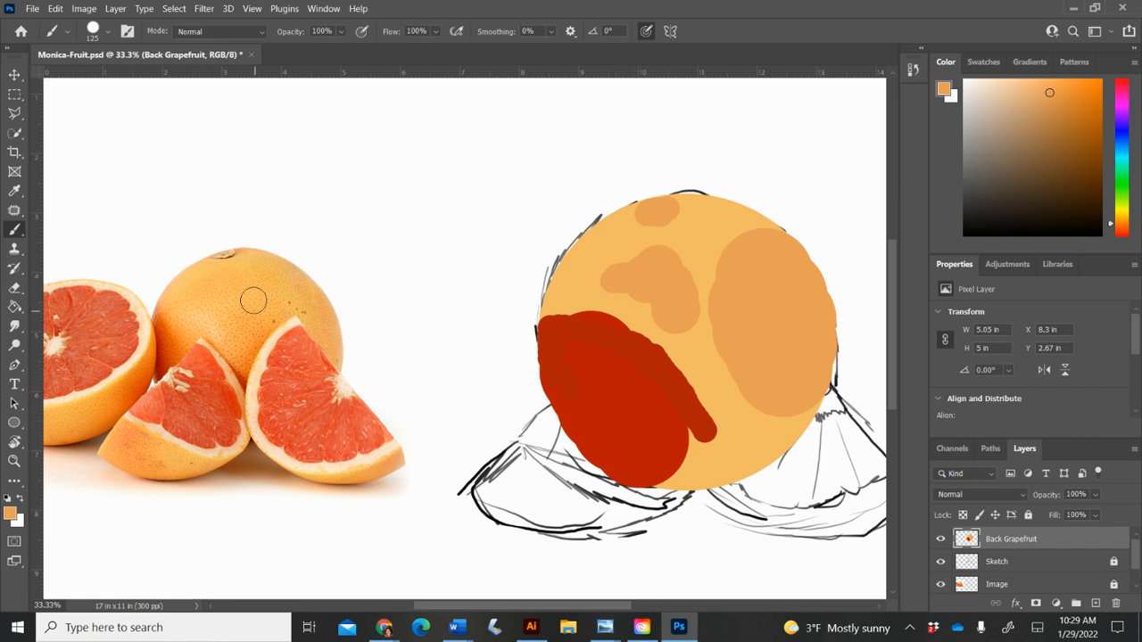
{"action": "mouse_move", "coordinate": [601, 280]}
{"action": "left_mouse_down"}
{"action": "mouse_move", "coordinate": [630, 259]}
{"action": "mouse_move", "coordinate": [673, 273]}
{"action": "mouse_move", "coordinate": [694, 358]}
{"action": "mouse_move", "coordinate": [678, 334]}
{"action": "mouse_move", "coordinate": [707, 375]}
{"action": "left_mouse_up"}
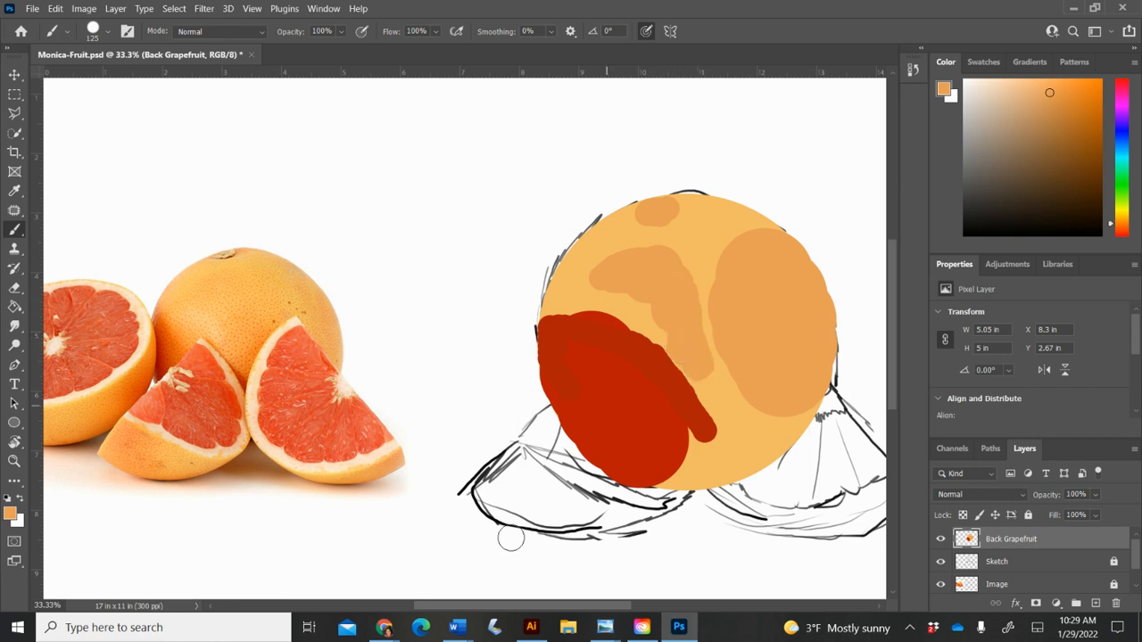
Step: Hide the Back Grapefruit layer and add a new layer named "Left skin" above it
{"action": "left_click", "coordinate": [942, 539]}
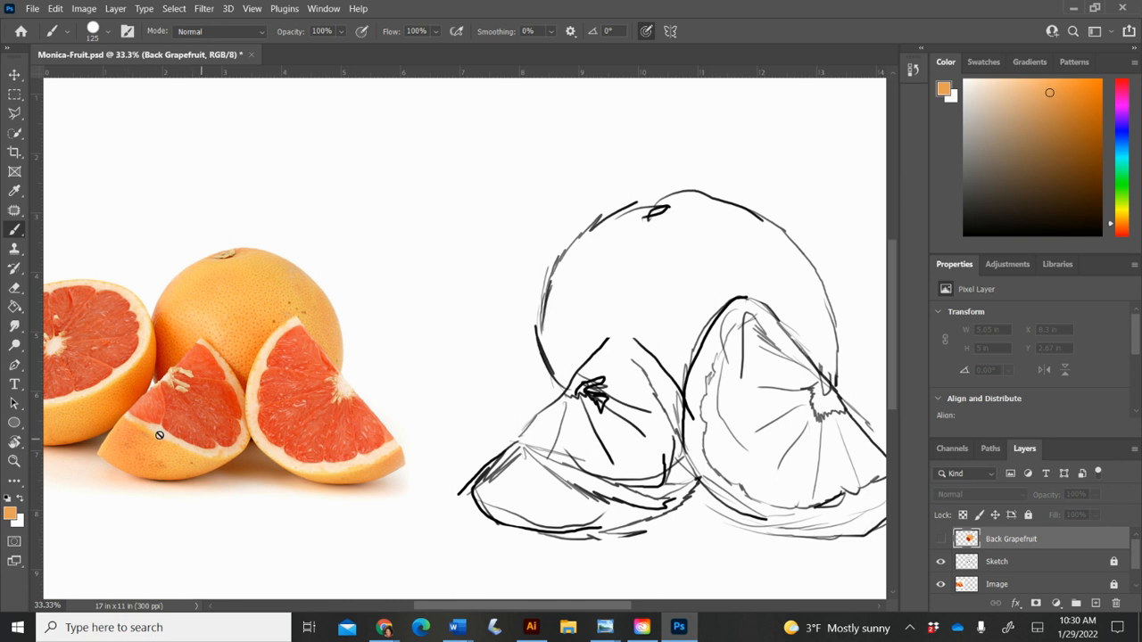
{"action": "left_click", "coordinate": [1097, 603]}
{"action": "double_click", "coordinate": [1003, 538]}
{"action": "type", "text": "Left Gr"}
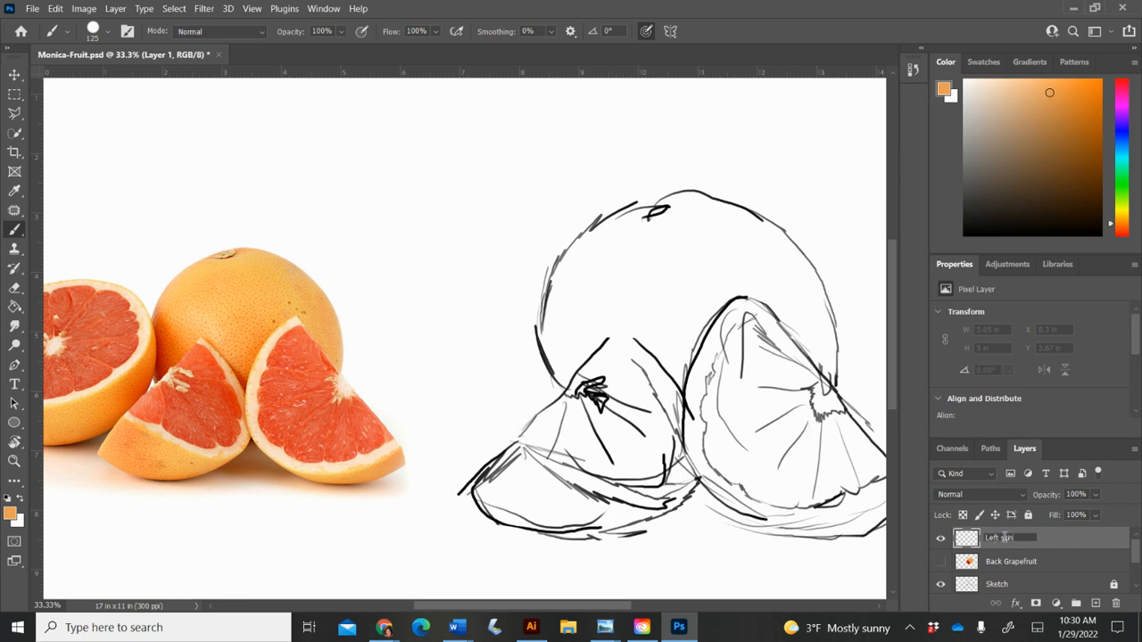
{"action": "key", "text": "Return"}
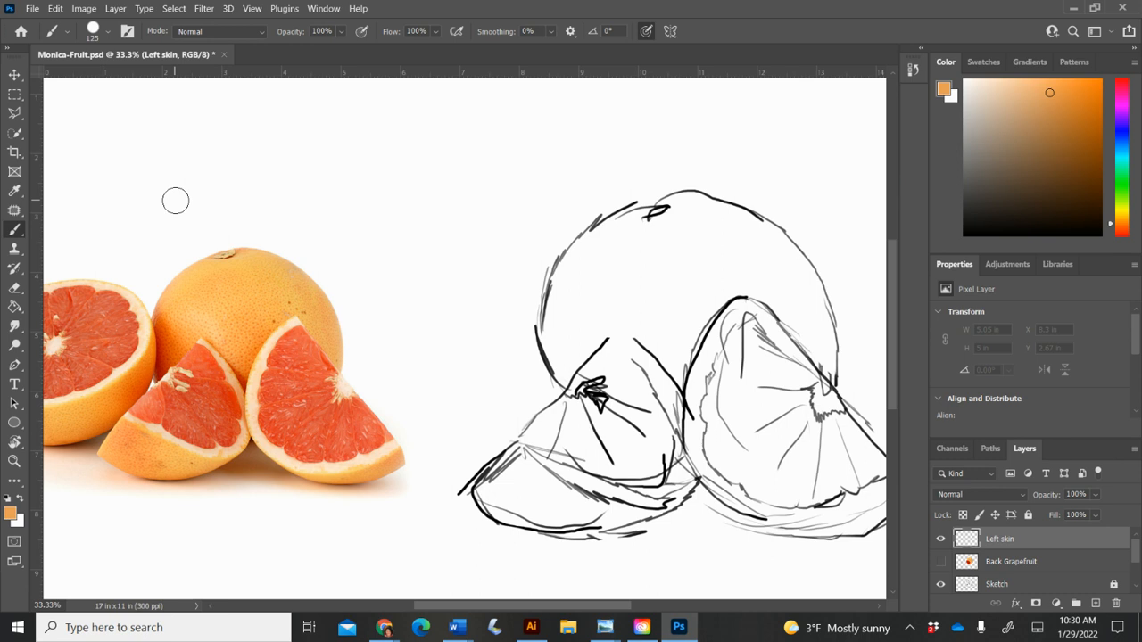
Step: Sample the orange rind of the photo's left wedge and outline the sketched left wedge's skin, reducing the brush to size 50
{"action": "left_click", "coordinate": [15, 191]}
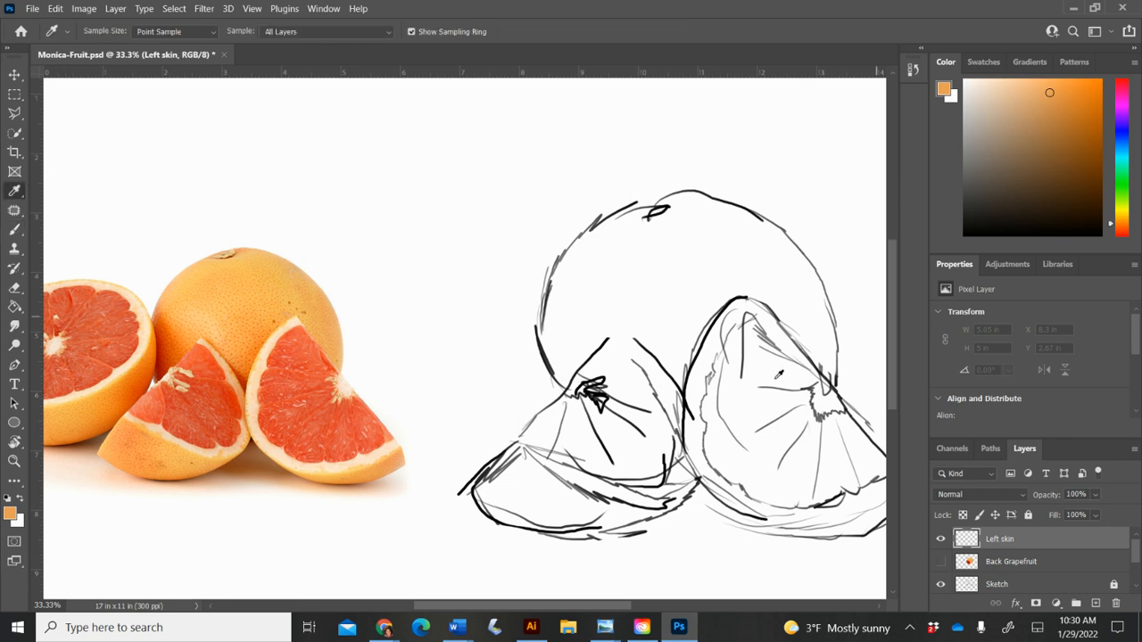
{"action": "left_click", "coordinate": [128, 437]}
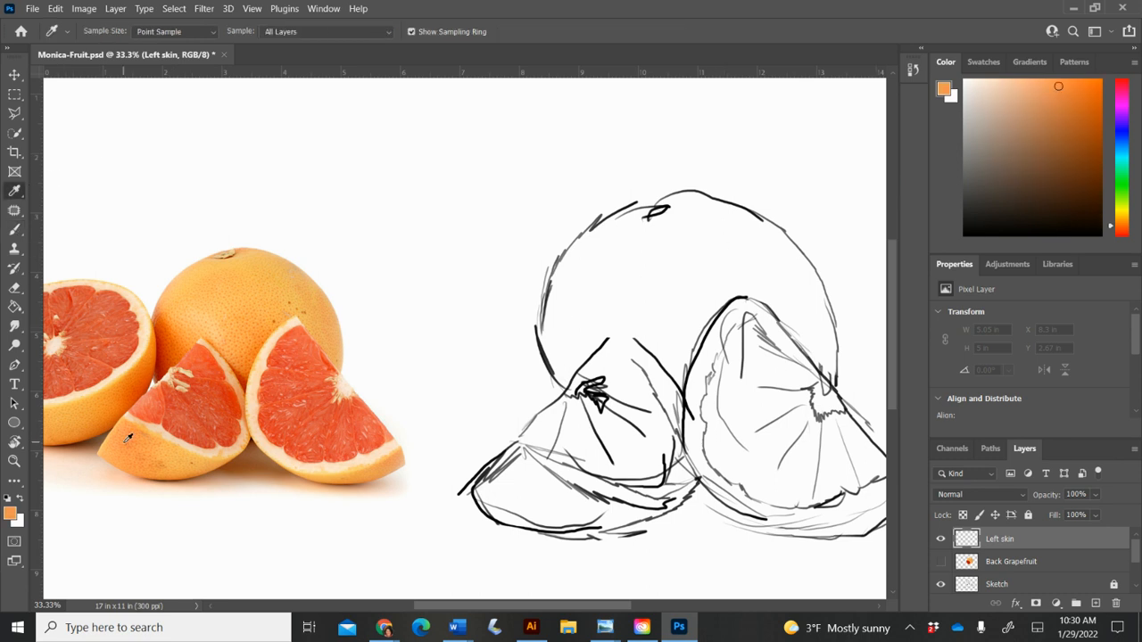
{"action": "left_click", "coordinate": [15, 230]}
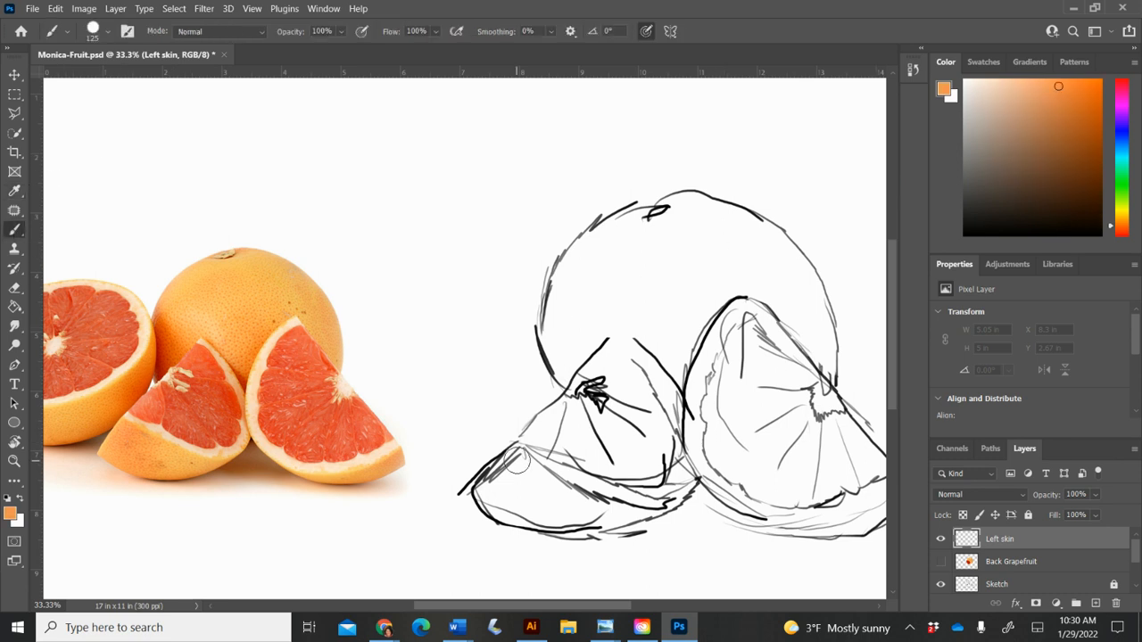
{"action": "mouse_move", "coordinate": [515, 461]}
{"action": "left_mouse_down"}
{"action": "mouse_move", "coordinate": [486, 493]}
{"action": "mouse_move", "coordinate": [534, 526]}
{"action": "mouse_move", "coordinate": [603, 530]}
{"action": "mouse_move", "coordinate": [652, 499]}
{"action": "left_mouse_up"}
{"action": "key", "text": "bracketleft"}
{"action": "key", "text": "bracketleft"}
{"action": "mouse_move", "coordinate": [521, 450]}
{"action": "left_mouse_down"}
{"action": "mouse_move", "coordinate": [615, 509]}
{"action": "mouse_move", "coordinate": [654, 507]}
{"action": "mouse_move", "coordinate": [696, 485]}
{"action": "mouse_move", "coordinate": [645, 534]}
{"action": "left_mouse_up"}
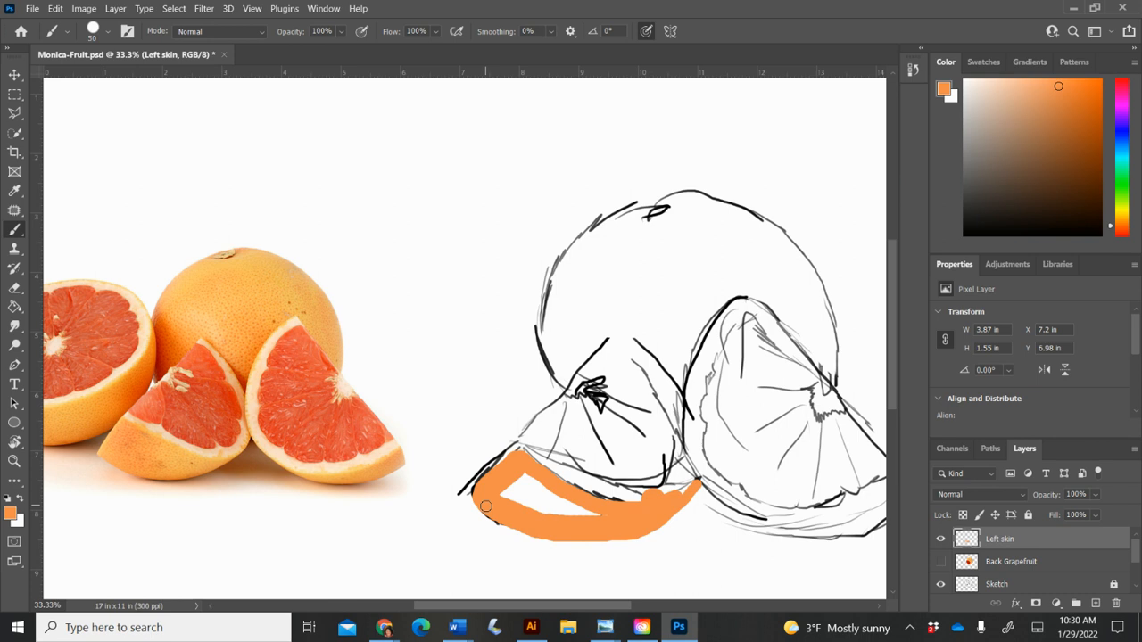
Step: Trim the left skin's upper edge with a size 600 eraser, and fill the skin's remaining white gap with the sampled orange
{"action": "key", "text": "e"}
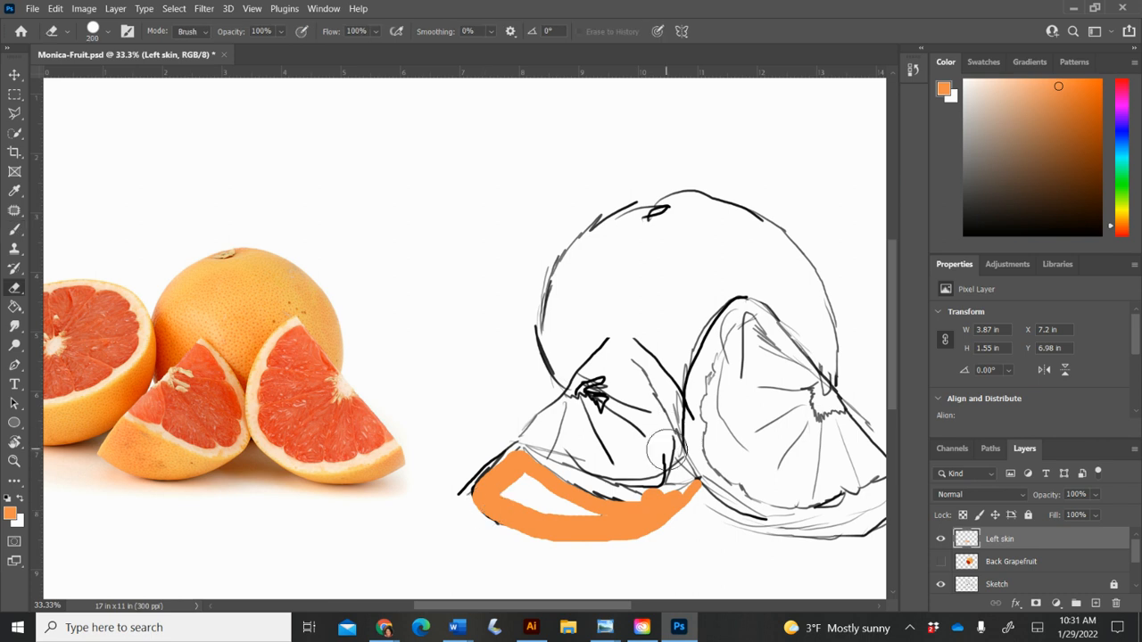
{"action": "key", "text": "bracketright"}
{"action": "key", "text": "bracketright"}
{"action": "key", "text": "bracketright"}
{"action": "key", "text": "bracketright"}
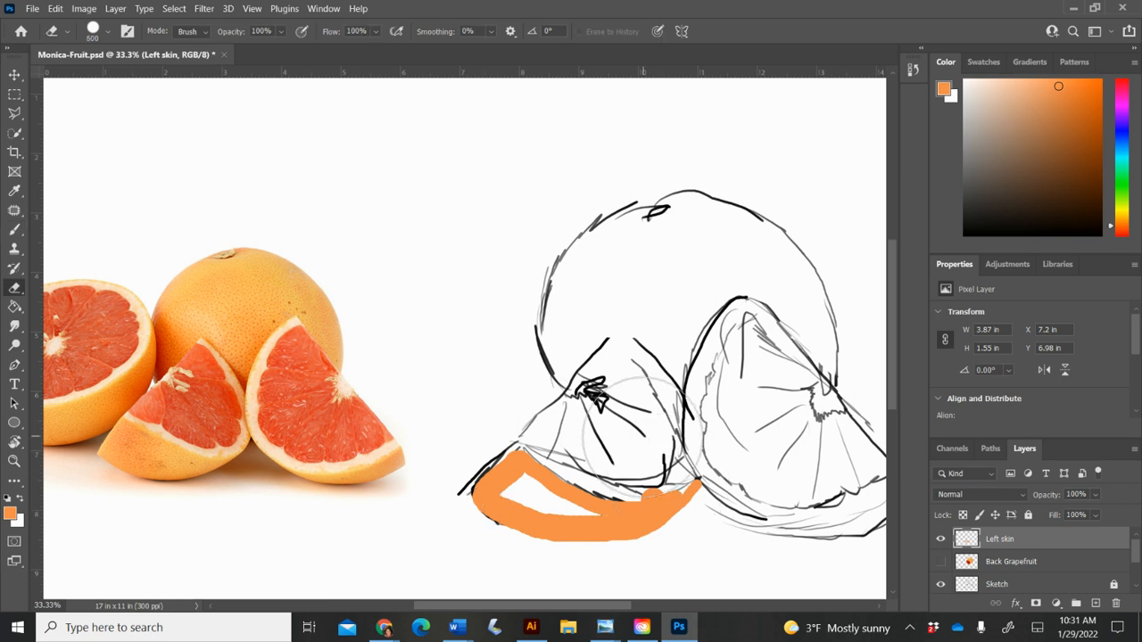
{"action": "left_click", "coordinate": [640, 439]}
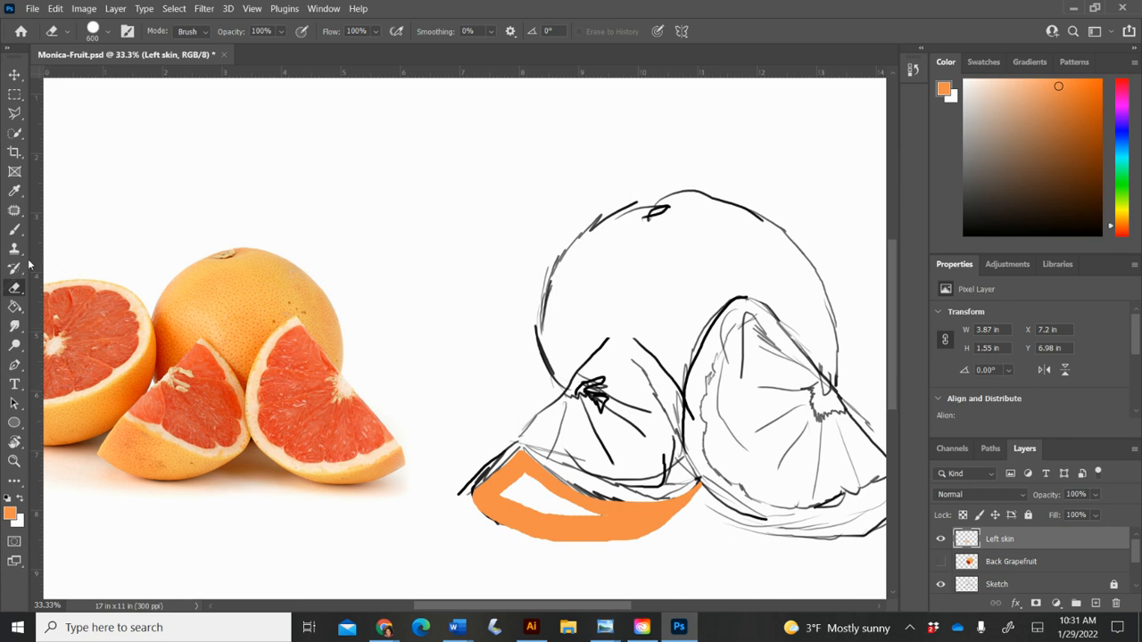
{"action": "left_click", "coordinate": [15, 232]}
{"action": "mouse_move", "coordinate": [595, 515]}
{"action": "left_mouse_down"}
{"action": "mouse_move", "coordinate": [524, 472]}
{"action": "mouse_move", "coordinate": [501, 492]}
{"action": "mouse_move", "coordinate": [514, 489]}
{"action": "mouse_move", "coordinate": [515, 503]}
{"action": "mouse_move", "coordinate": [569, 507]}
{"action": "mouse_move", "coordinate": [517, 478]}
{"action": "mouse_move", "coordinate": [574, 509]}
{"action": "mouse_move", "coordinate": [510, 495]}
{"action": "mouse_move", "coordinate": [525, 481]}
{"action": "mouse_move", "coordinate": [582, 514]}
{"action": "mouse_move", "coordinate": [552, 512]}
{"action": "mouse_move", "coordinate": [504, 464]}
{"action": "left_mouse_up"}
Step: Sample a lighter yellow-orange from the lower rind of the photo's left wedge as the brush color
{"action": "key", "text": "i"}
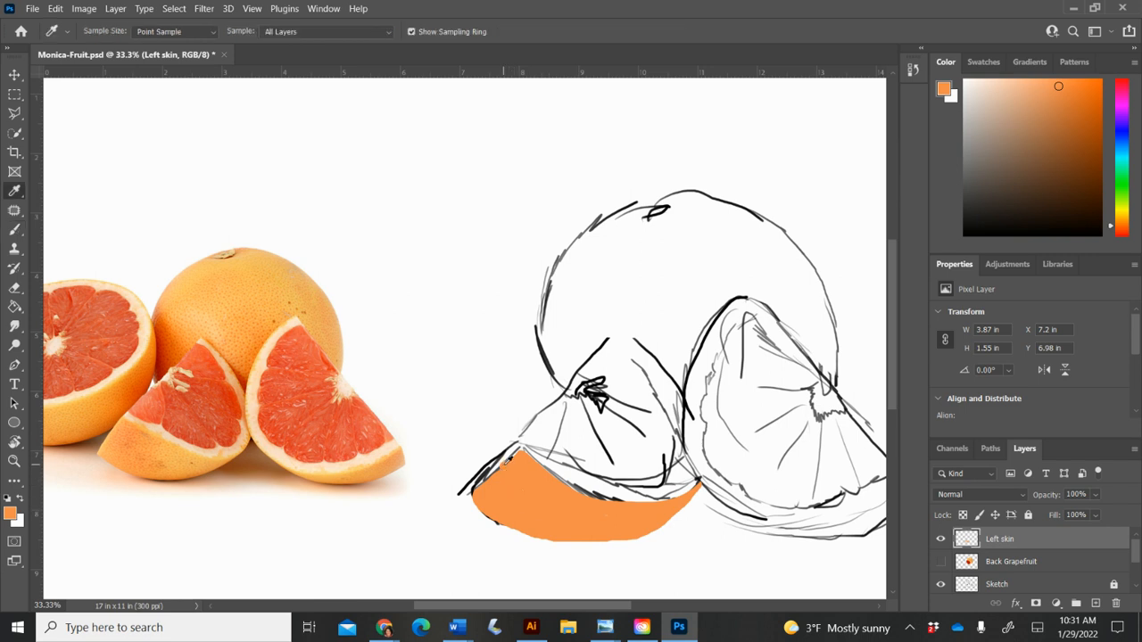
{"action": "left_click", "coordinate": [194, 458]}
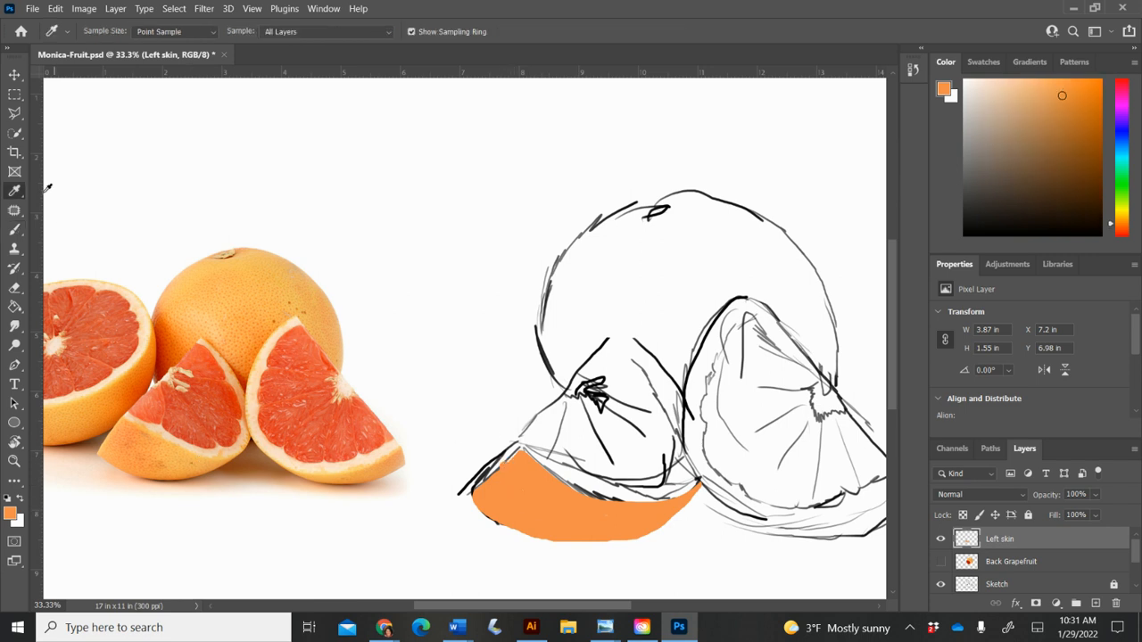
{"action": "left_click", "coordinate": [14, 229]}
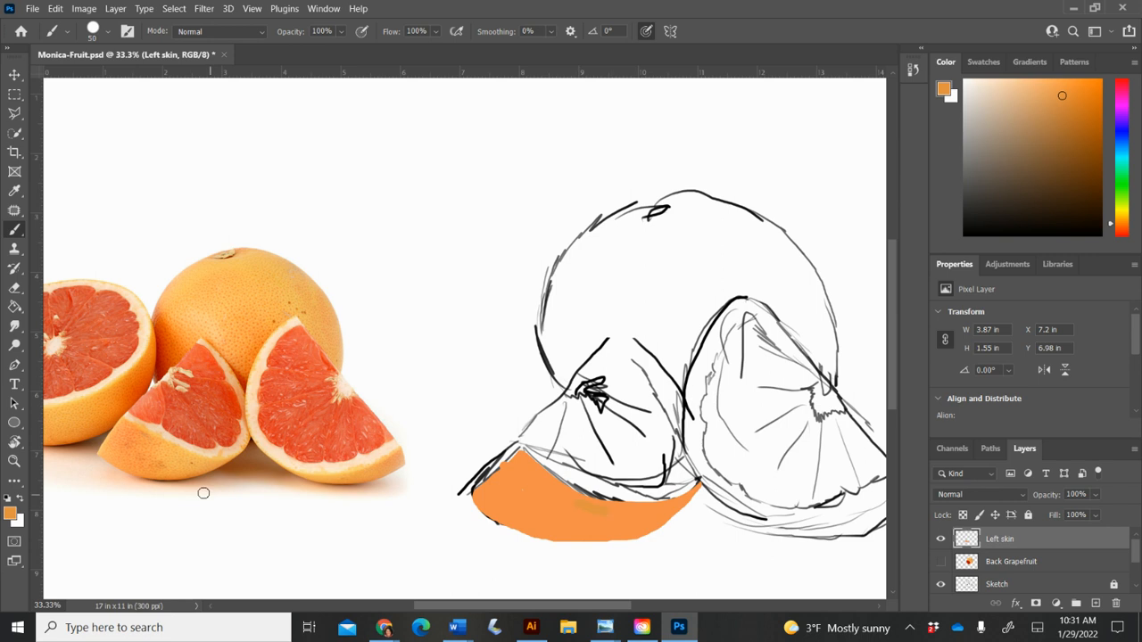
{"action": "left_click", "coordinate": [14, 190]}
{"action": "left_click", "coordinate": [201, 457]}
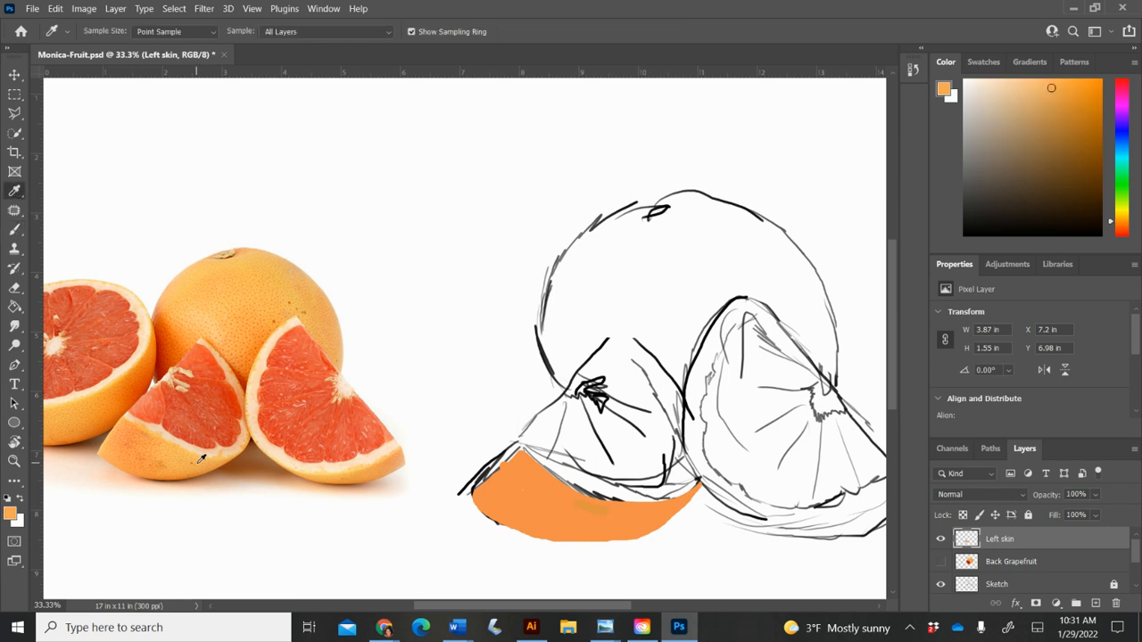
{"action": "left_click", "coordinate": [15, 230]}
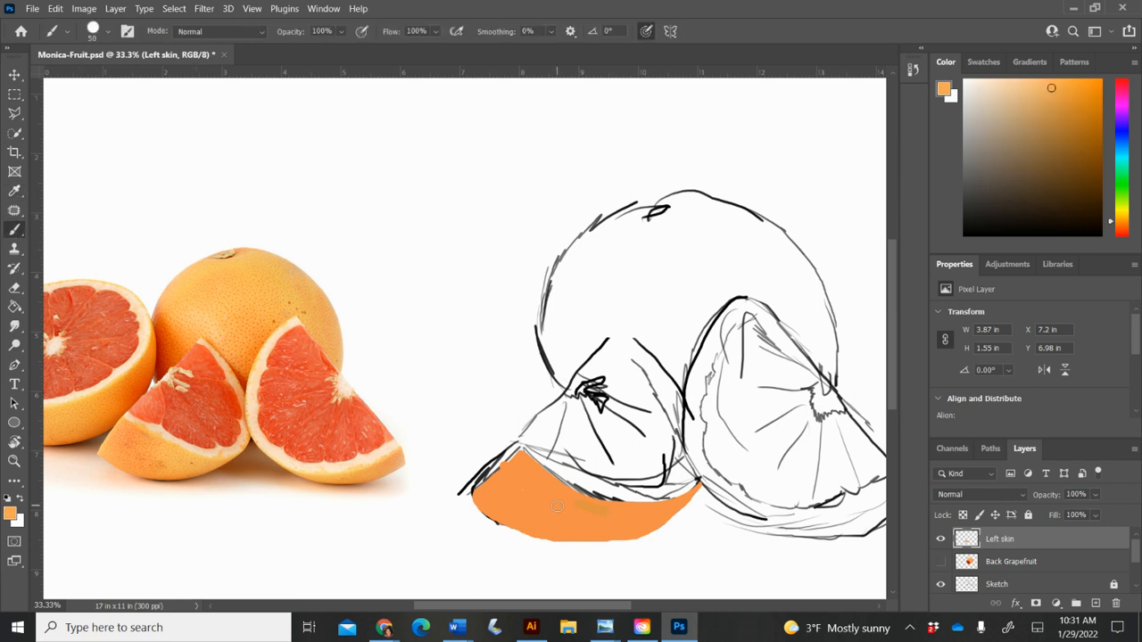
Step: Paint the lighter orange over the left skin's lower right part and upper-left edge, and erase the overlap along its upper curve
{"action": "mouse_move", "coordinate": [578, 505]}
{"action": "left_mouse_down"}
{"action": "mouse_move", "coordinate": [671, 509]}
{"action": "mouse_move", "coordinate": [672, 487]}
{"action": "left_mouse_up"}
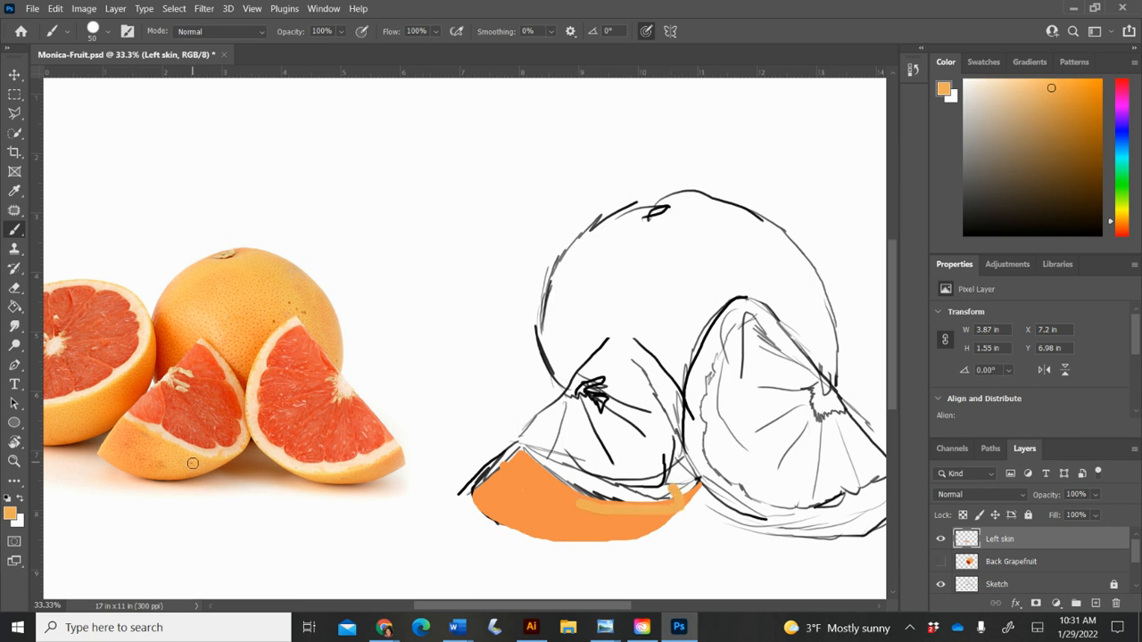
{"action": "key", "text": "ctrl+z"}
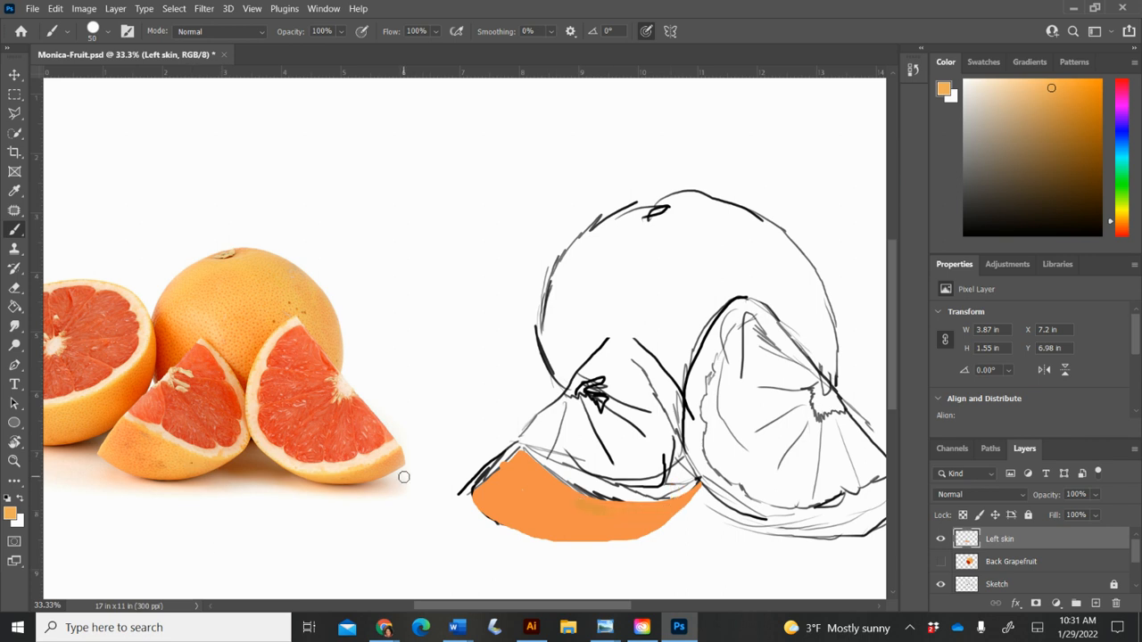
{"action": "mouse_move", "coordinate": [592, 510]}
{"action": "left_mouse_down"}
{"action": "mouse_move", "coordinate": [649, 510]}
{"action": "mouse_move", "coordinate": [700, 486]}
{"action": "mouse_move", "coordinate": [655, 534]}
{"action": "mouse_move", "coordinate": [617, 542]}
{"action": "mouse_move", "coordinate": [538, 532]}
{"action": "mouse_move", "coordinate": [589, 538]}
{"action": "mouse_move", "coordinate": [661, 513]}
{"action": "mouse_move", "coordinate": [615, 538]}
{"action": "mouse_move", "coordinate": [634, 520]}
{"action": "mouse_move", "coordinate": [582, 501]}
{"action": "left_mouse_up"}
{"action": "key", "text": "bracketright"}
{"action": "key", "text": "bracketright"}
{"action": "key", "text": "bracketright"}
{"action": "key", "text": "bracketright"}
{"action": "key", "text": "bracketleft"}
{"action": "key", "text": "bracketleft"}
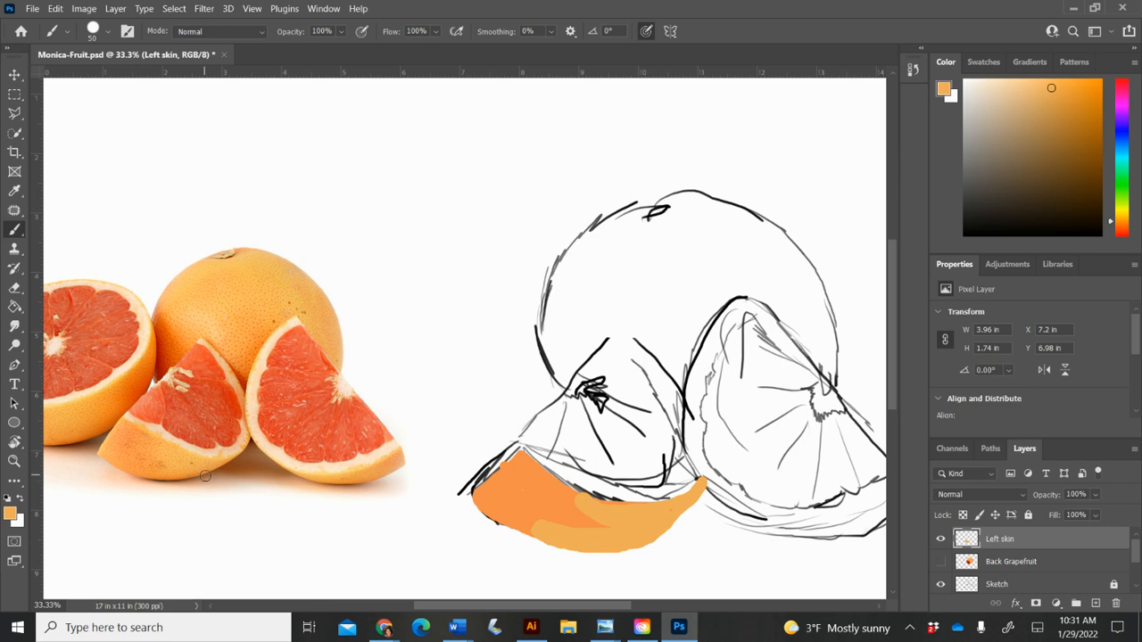
{"action": "left_click_drag", "start_coordinate": [519, 458], "coordinate": [475, 495]}
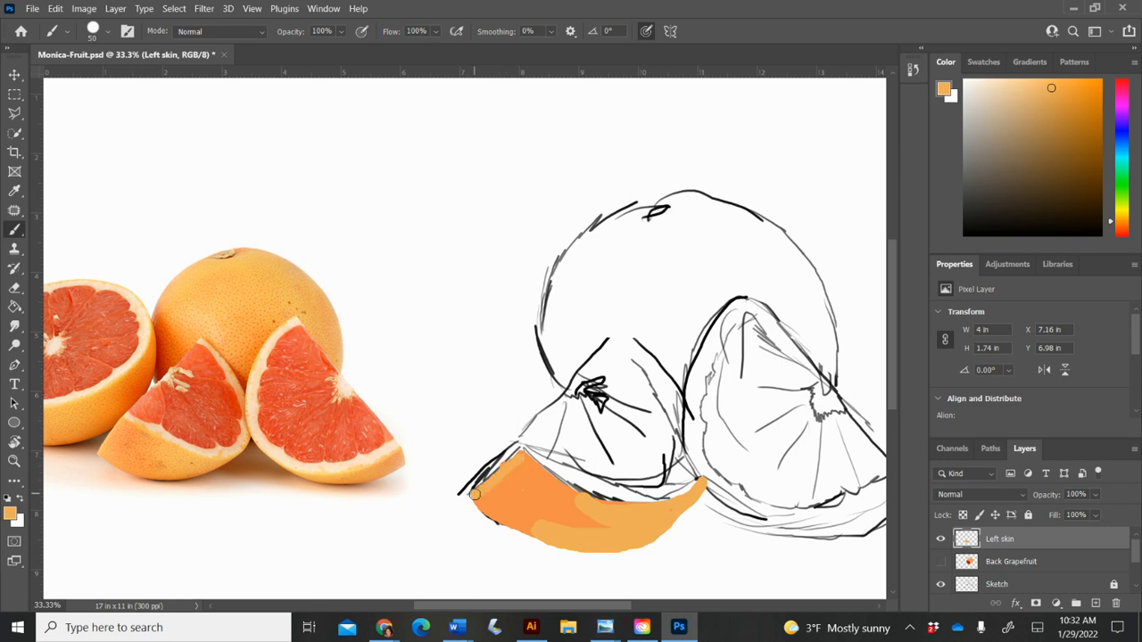
{"action": "key", "text": "e"}
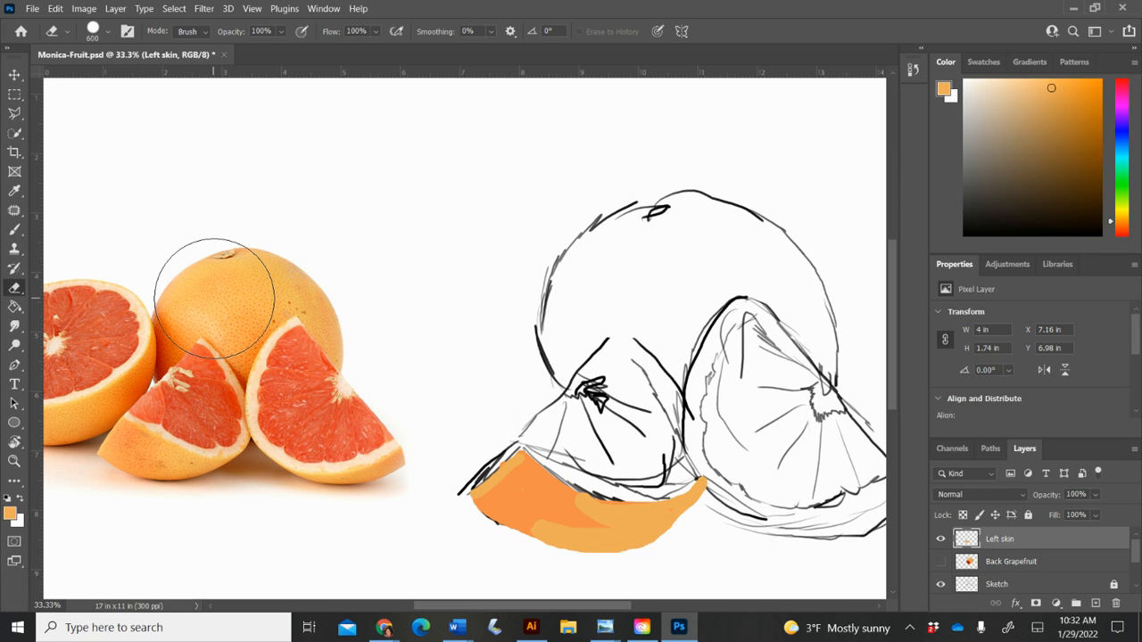
Step: Add a new layer named "Left inner skin" above the Left skin layer
{"action": "left_click", "coordinate": [1096, 604]}
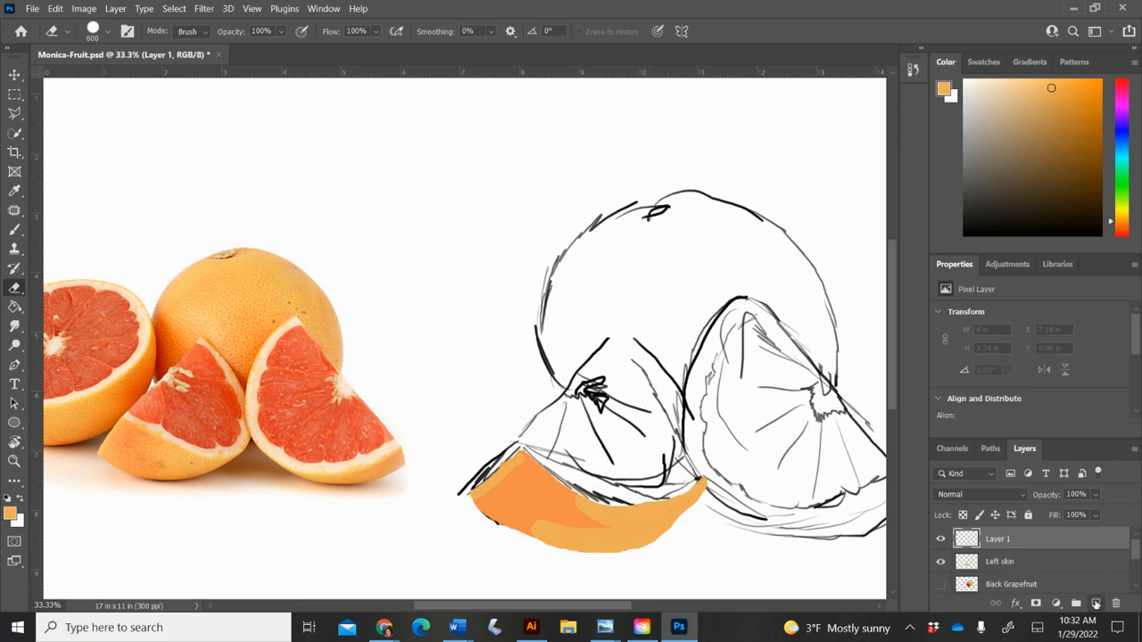
{"action": "double_click", "coordinate": [999, 540]}
{"action": "type", "text": "Left"}
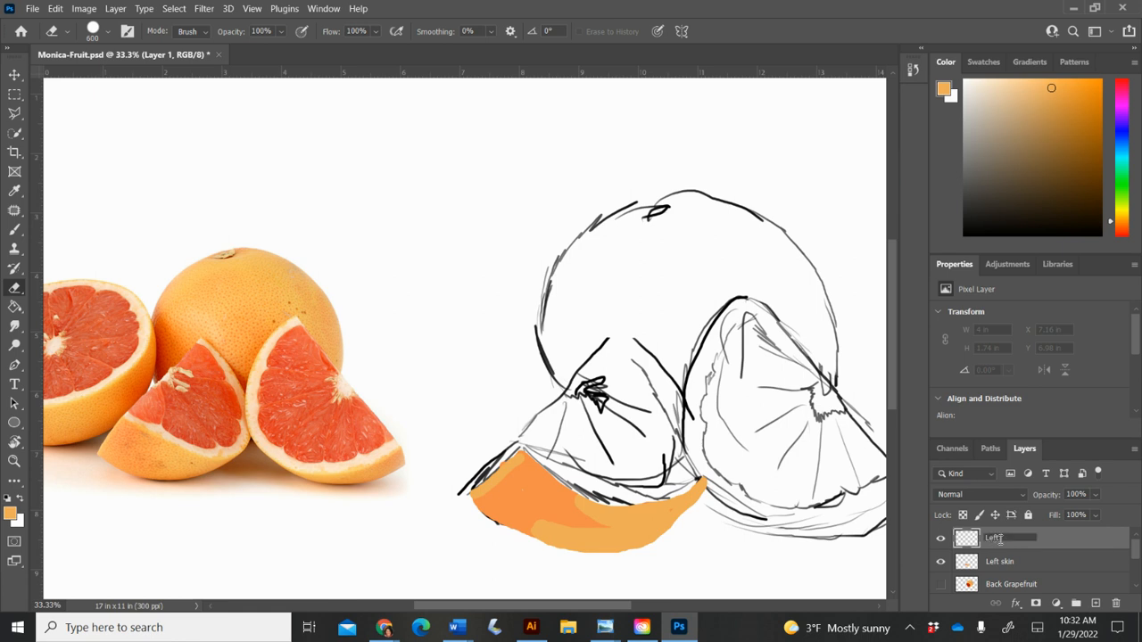
{"action": "type", "text": " inner skin"}
{"action": "key", "text": "Return"}
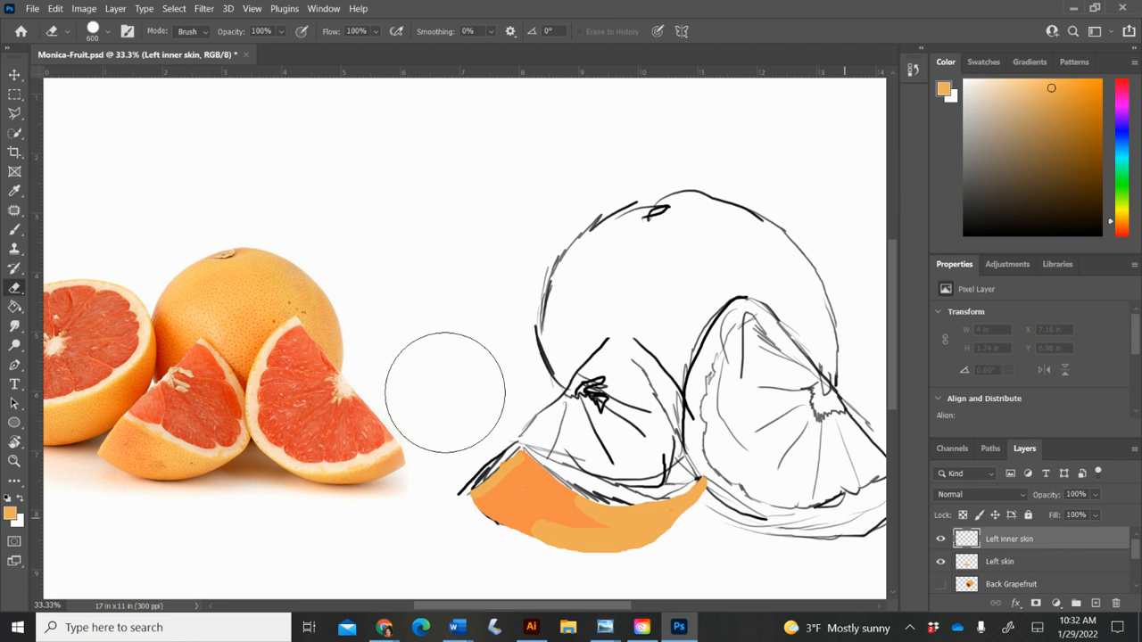
Step: Sample the pale peach pith from the photo's left wedge and paint it along the sketched left wedge's lower and right inner edge
{"action": "left_click", "coordinate": [14, 191]}
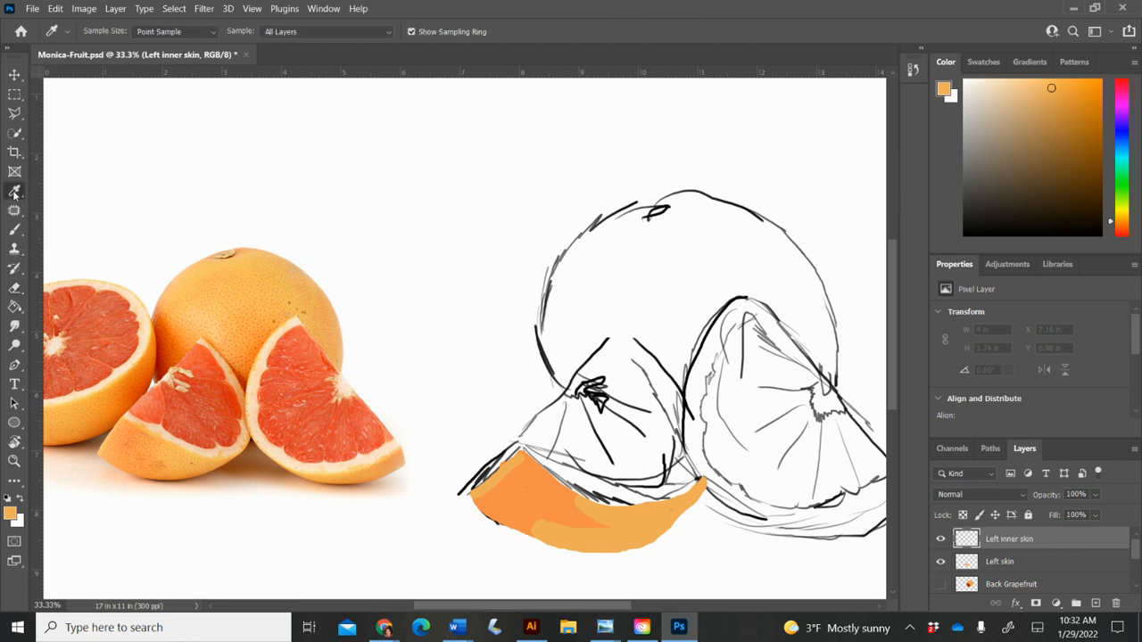
{"action": "left_click", "coordinate": [164, 422]}
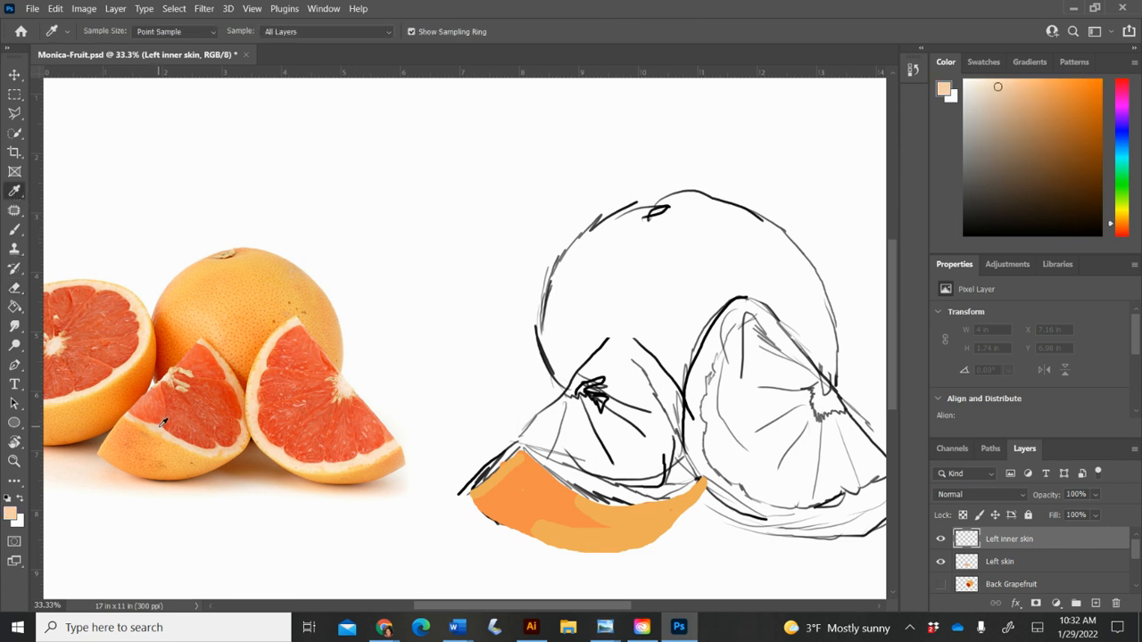
{"action": "left_click", "coordinate": [14, 230]}
{"action": "mouse_move", "coordinate": [530, 448]}
{"action": "left_mouse_down"}
{"action": "mouse_move", "coordinate": [600, 493]}
{"action": "mouse_move", "coordinate": [664, 494]}
{"action": "mouse_move", "coordinate": [682, 467]}
{"action": "mouse_move", "coordinate": [678, 397]}
{"action": "left_mouse_up"}
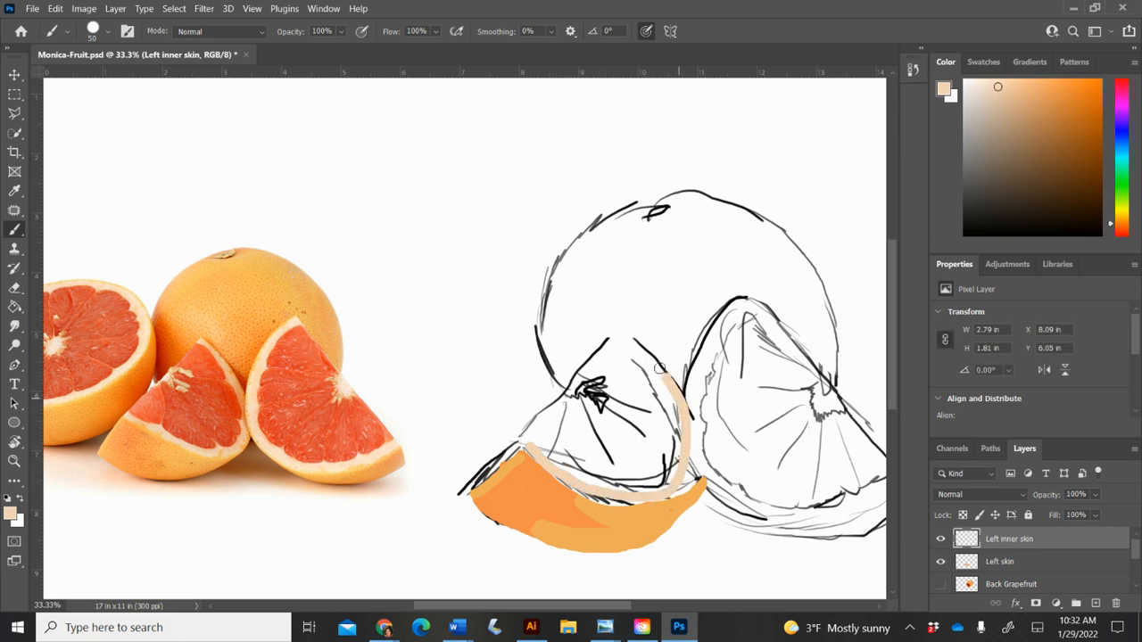
{"action": "mouse_move", "coordinate": [635, 338]}
{"action": "left_mouse_down"}
{"action": "mouse_move", "coordinate": [678, 390]}
{"action": "mouse_move", "coordinate": [695, 455]}
{"action": "mouse_move", "coordinate": [653, 503]}
{"action": "mouse_move", "coordinate": [569, 481]}
{"action": "left_mouse_up"}
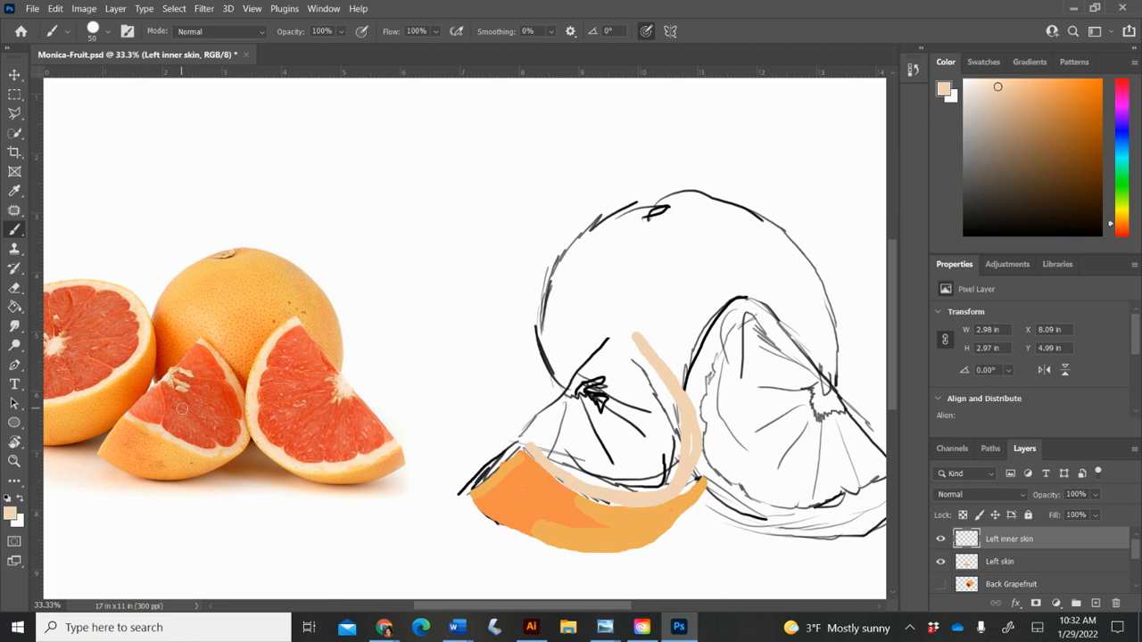
Step: Add a new layer named "Left segments" above the Left inner skin layer
{"action": "left_click", "coordinate": [1095, 603]}
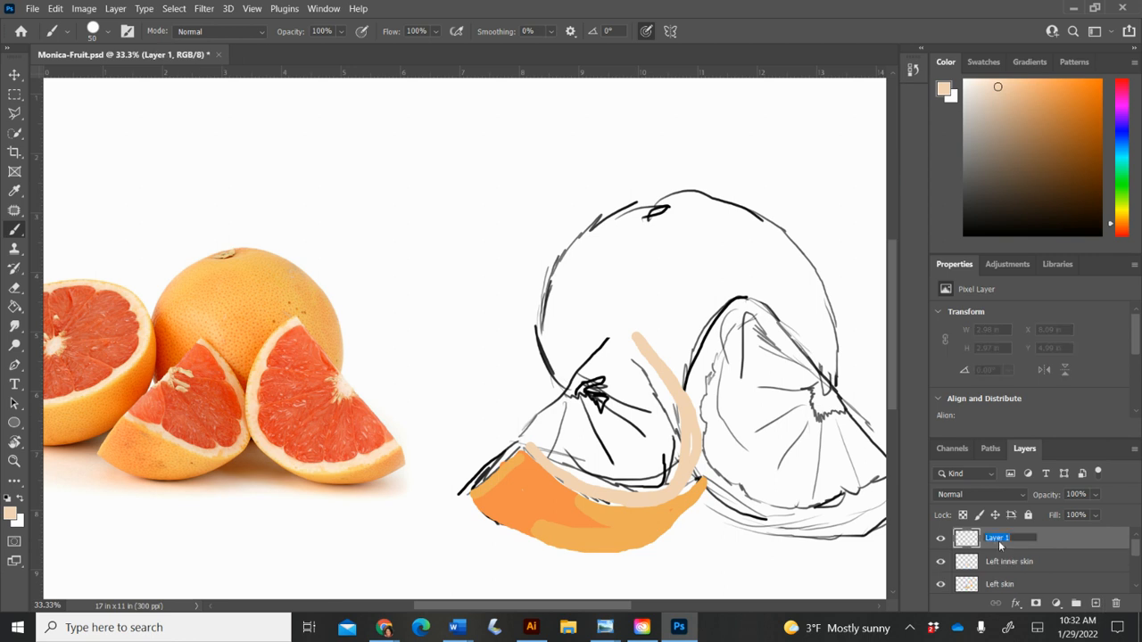
{"action": "type", "text": "Left segments"}
{"action": "key", "text": "Return"}
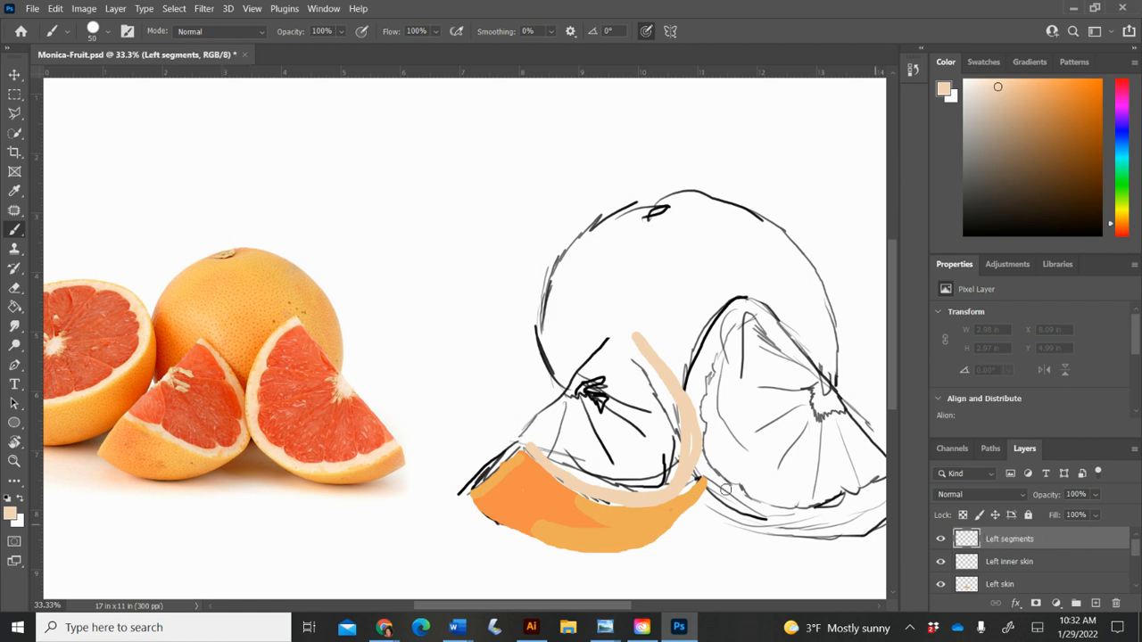